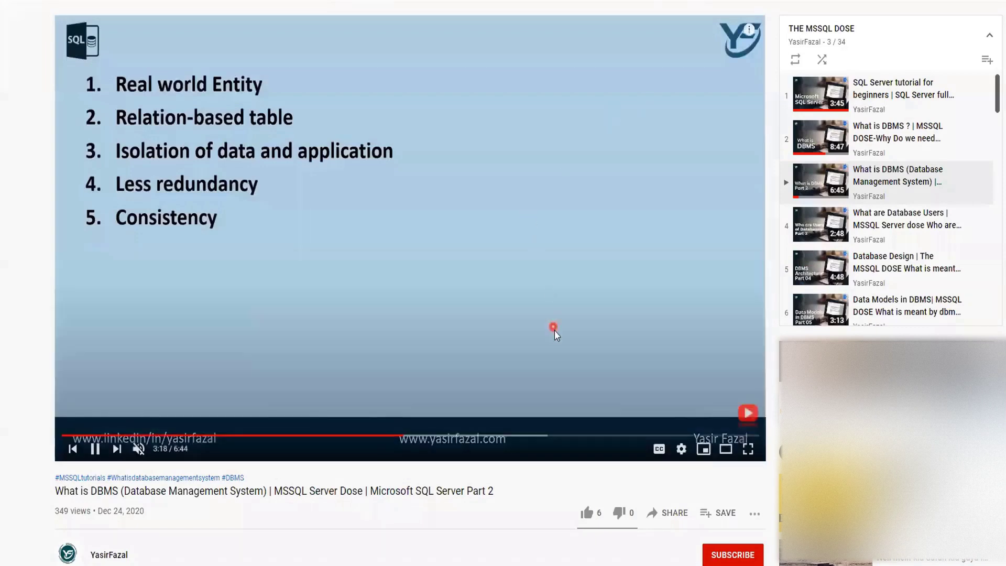
- Like the DBMS video, subscribe to its channel, and set the bell to All notifications
left_click(587, 513)
left_click(733, 556)
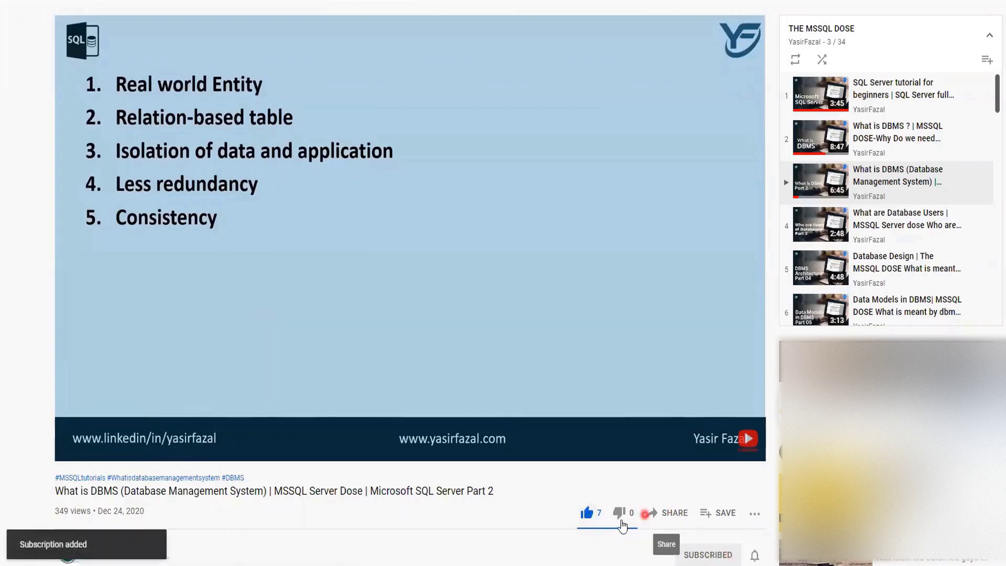
left_click(755, 557)
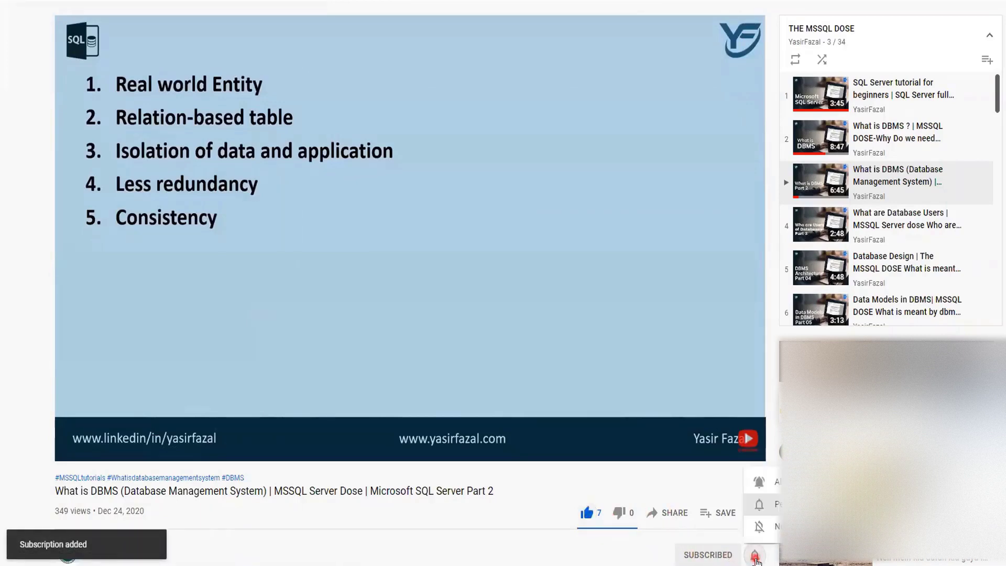
left_click(776, 483)
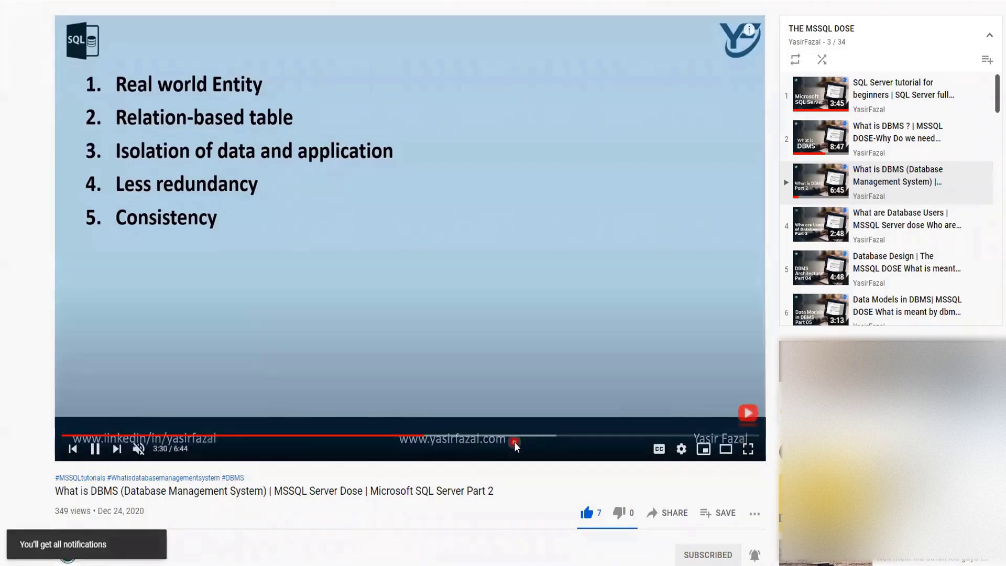